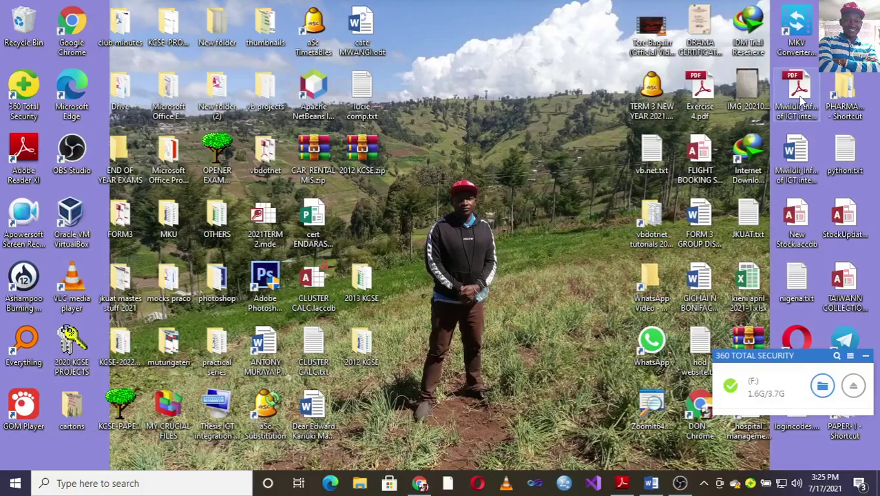
# Search 'de' in the taskbar and launch Device Manager from the results.
pyautogui.click(129, 486)
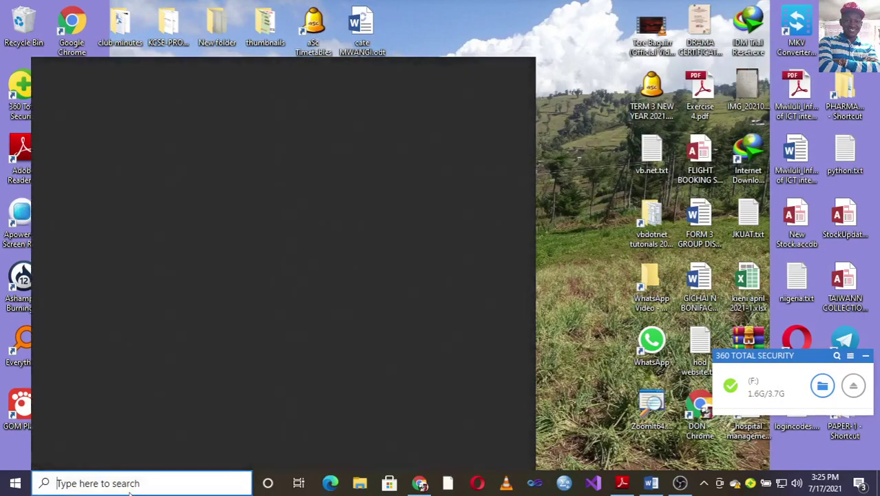
pyautogui.write('de')
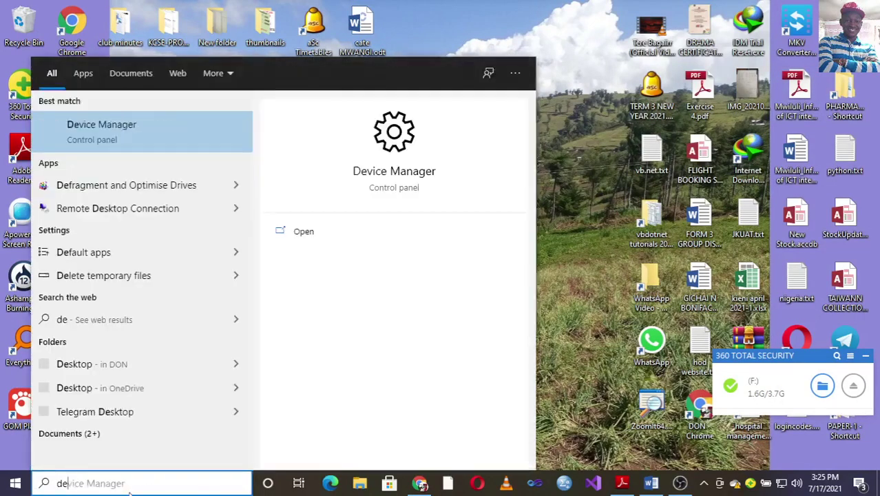
pyautogui.click(123, 128)
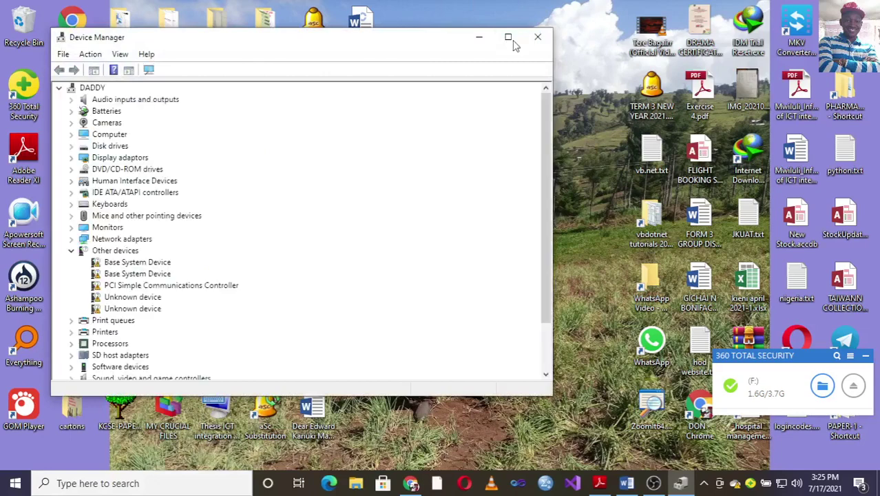
# Collapse Other devices and select the Universal Serial Bus controllers group.
pyautogui.scroll(-2, 110, 324)
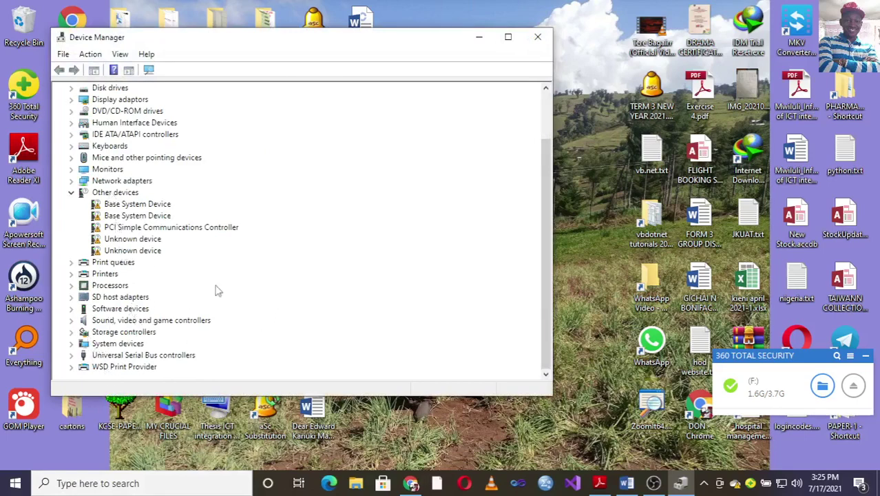
pyautogui.click(71, 194)
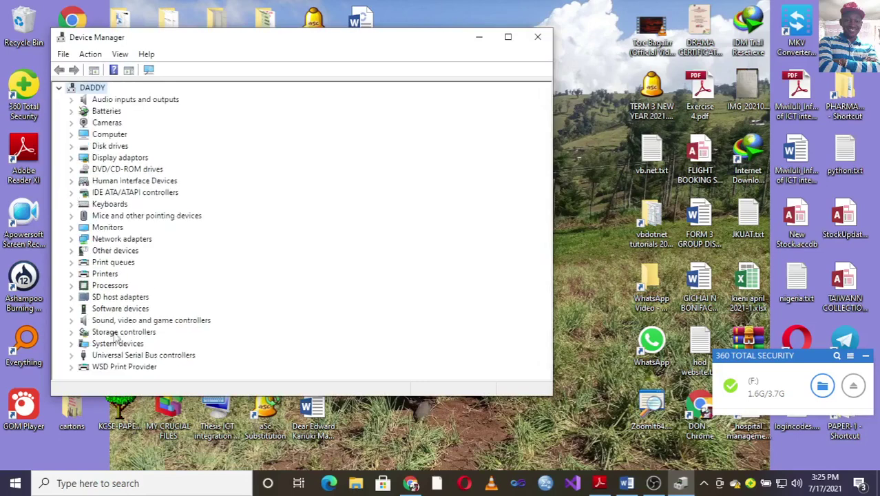
pyautogui.click(127, 355)
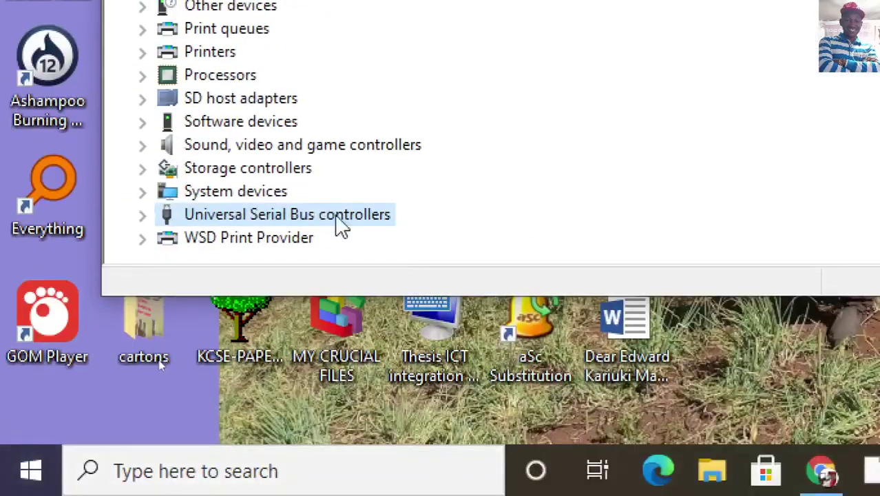
# Uncheck 'Allow the computer to turn off this device to save power' for USB Root Hub (USB 3.0).
pyautogui.click(142, 215)
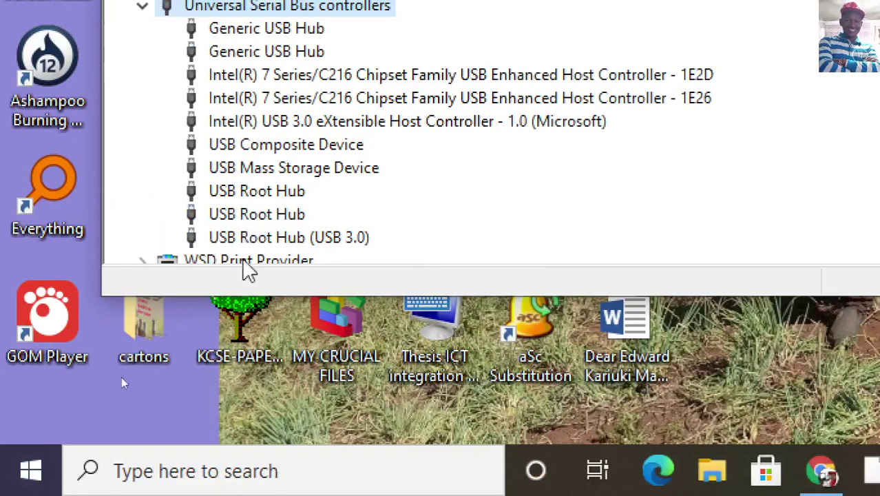
pyautogui.click(263, 242)
pyautogui.rightClick(263, 242)
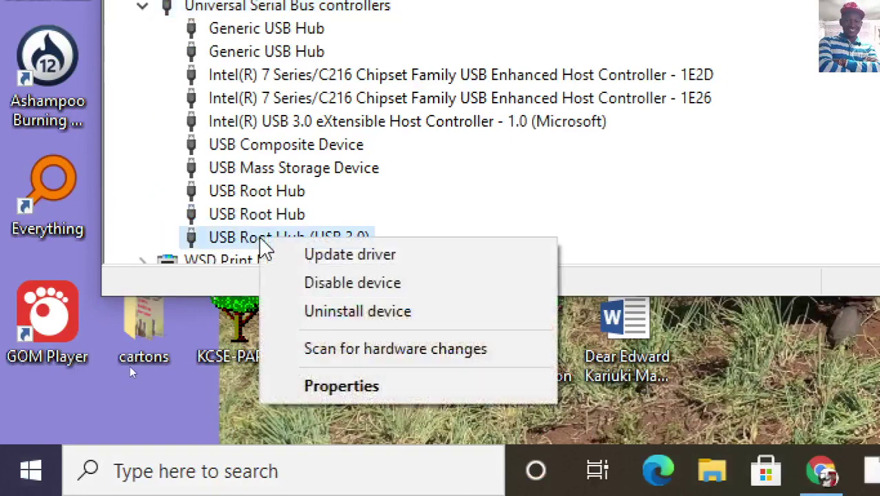
pyautogui.click(350, 389)
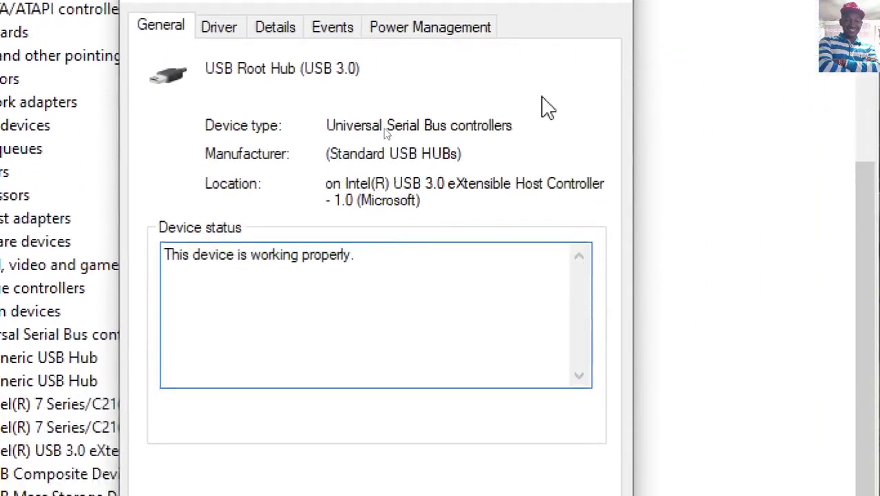
pyautogui.click(454, 88)
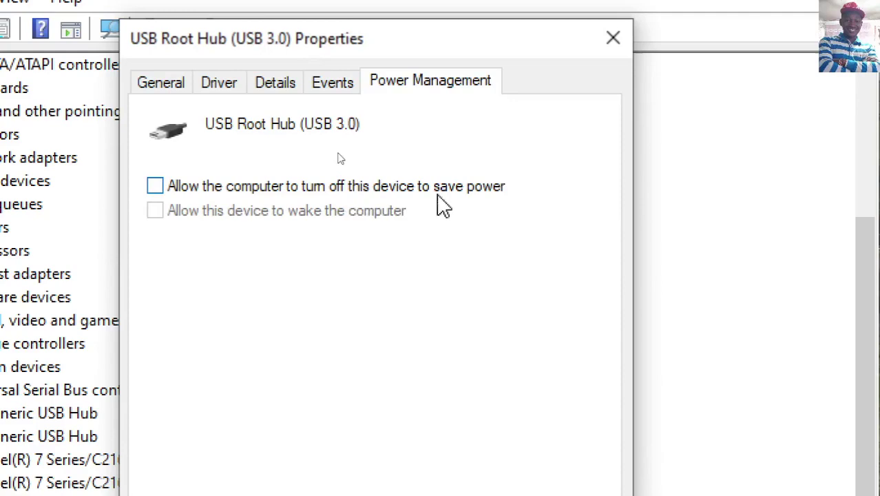
pyautogui.click(155, 187)
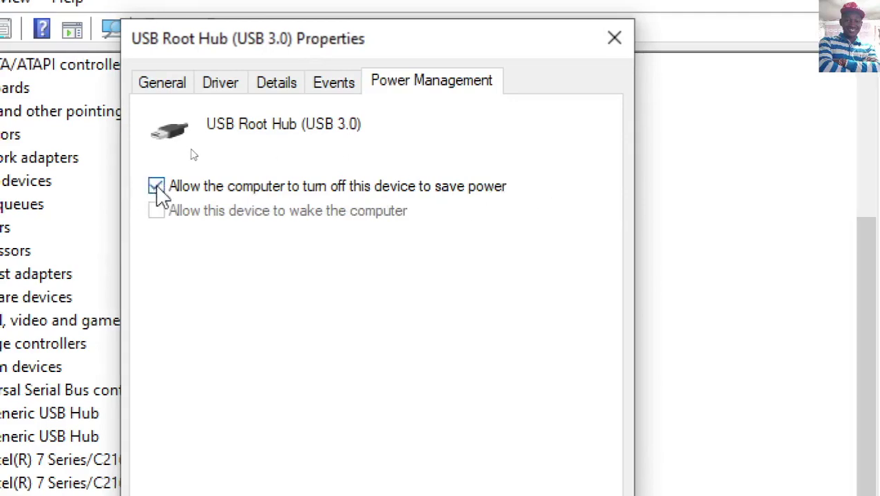
pyautogui.click(157, 189)
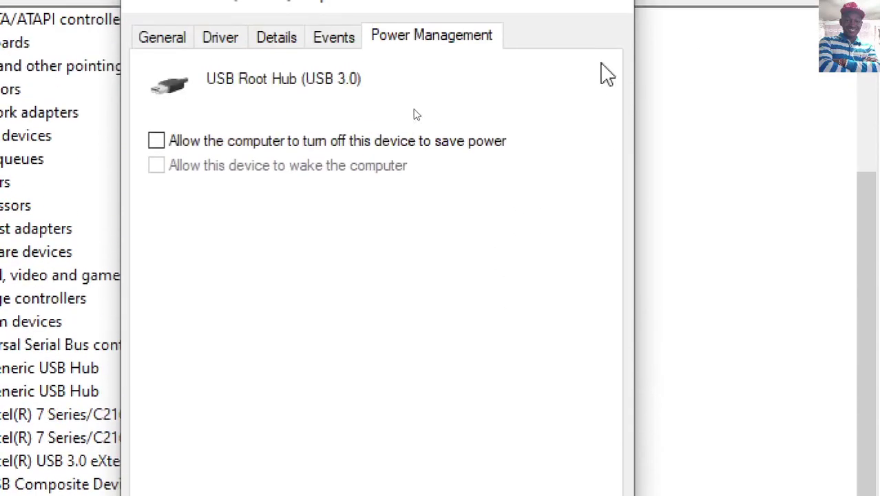
# Close the hub's properties, check the second USB Root Hub's Power Management tab, then close it.
pyautogui.click(609, 87)
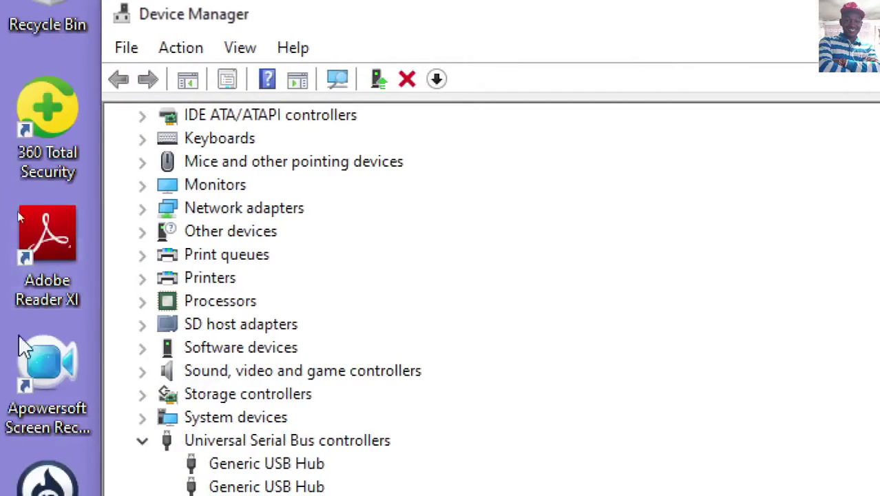
pyautogui.rightClick(269, 404)
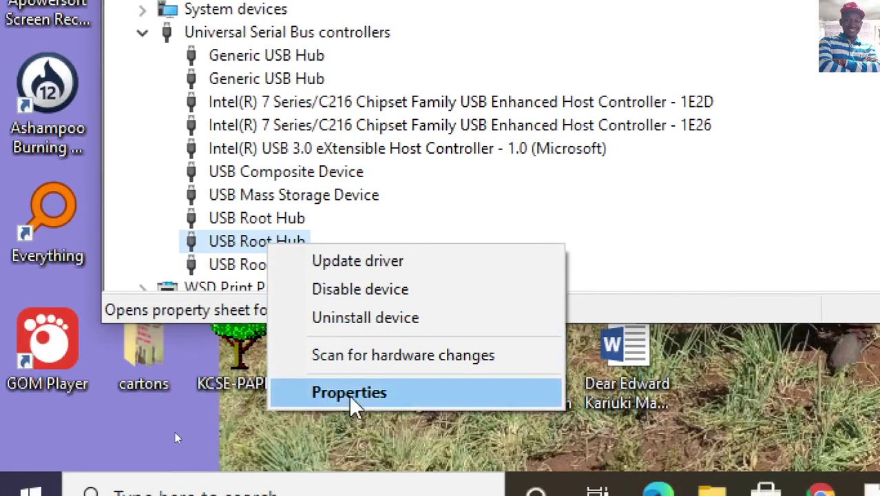
pyautogui.click(339, 432)
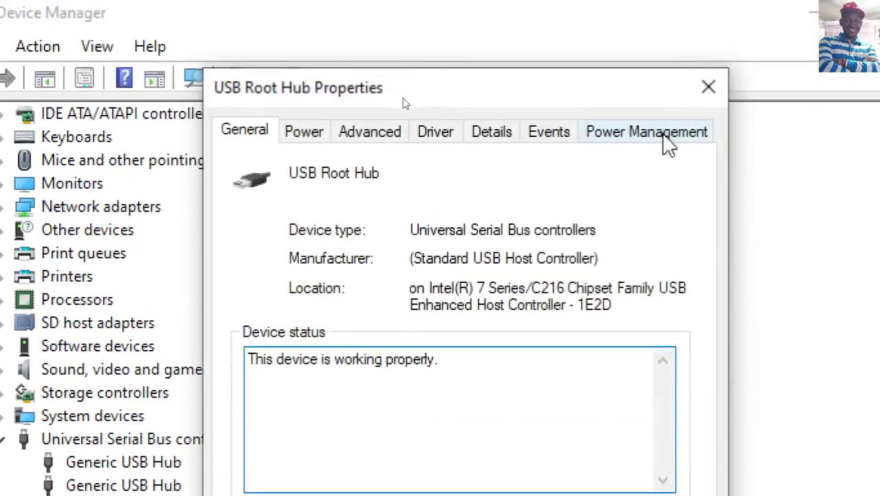
pyautogui.click(659, 131)
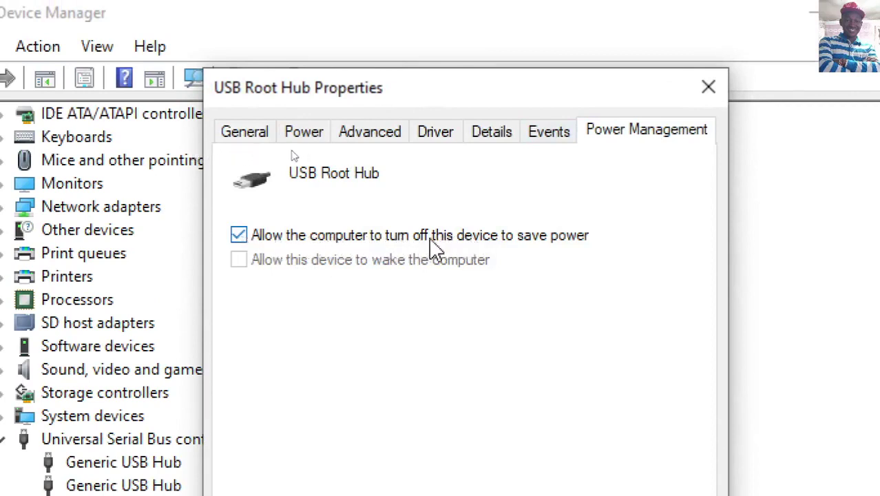
pyautogui.click(708, 87)
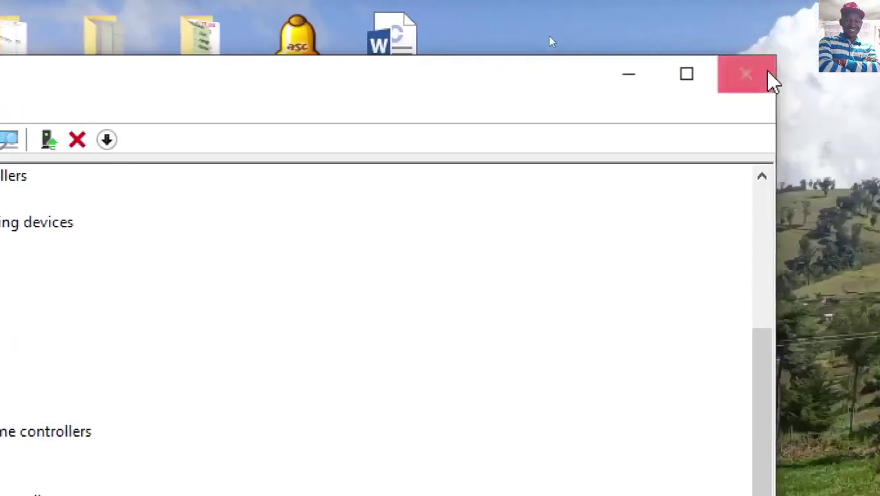
# Close Device Manager and open Control Panel by searching 'control'.
pyautogui.click(756, 75)
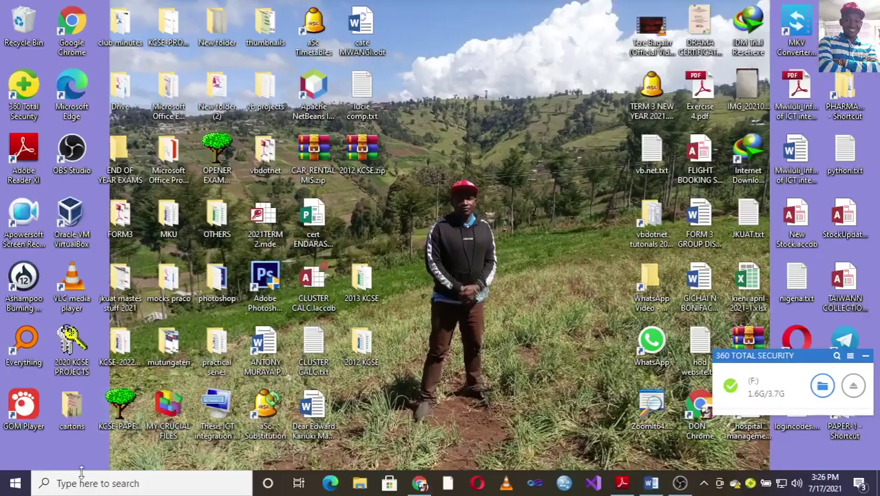
pyautogui.click(82, 481)
pyautogui.write('con')
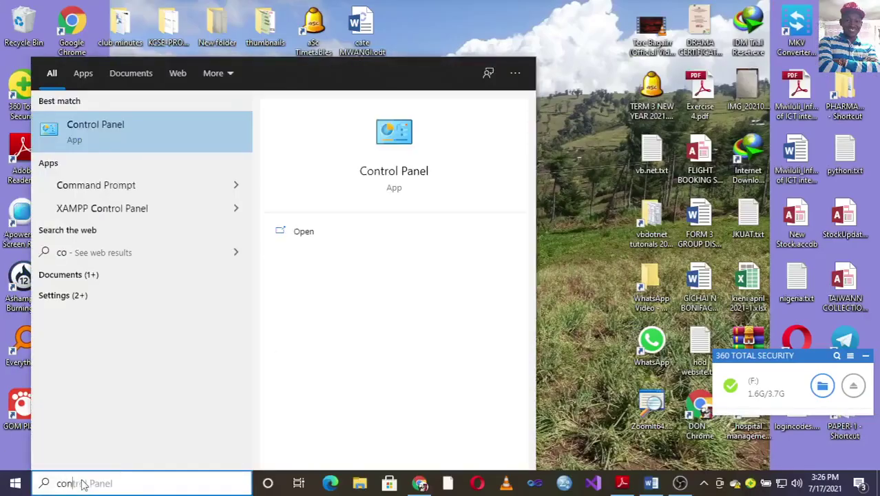
pyautogui.write('trol')
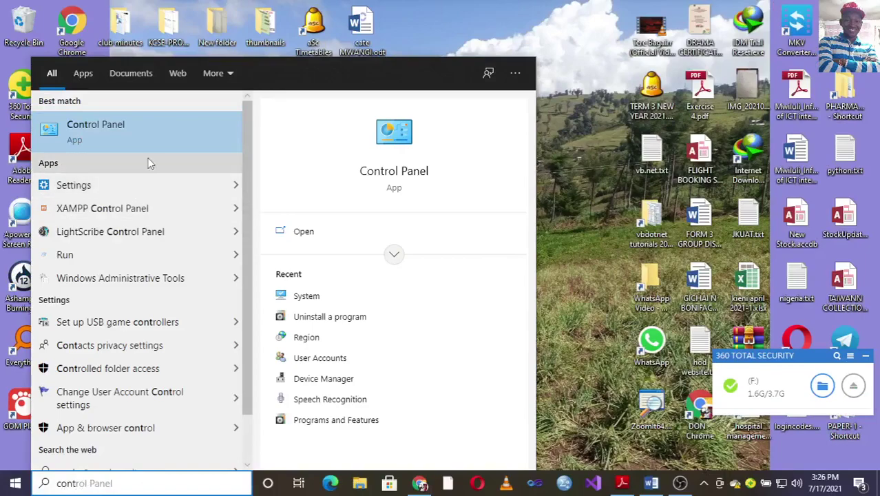
pyautogui.click(95, 130)
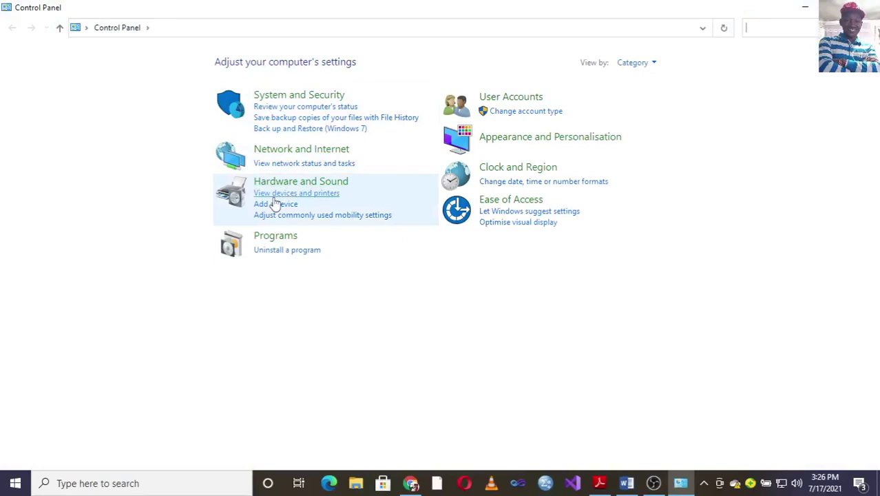
# Go back to the Control Panel categories and open Hardware and Sound > Power Options.
pyautogui.write('4')
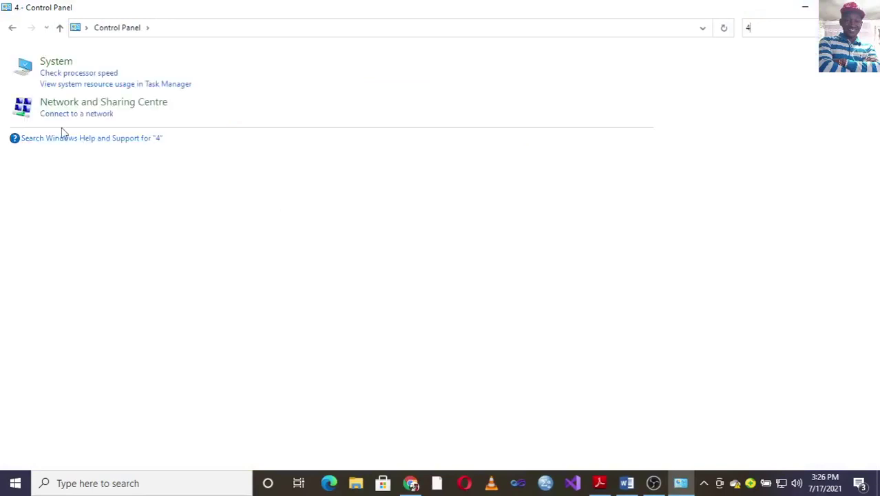
pyautogui.click(11, 28)
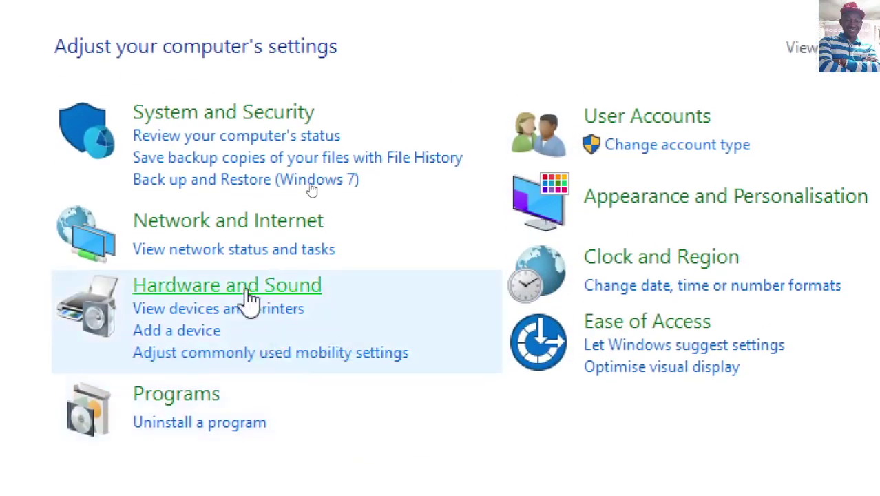
pyautogui.click(248, 293)
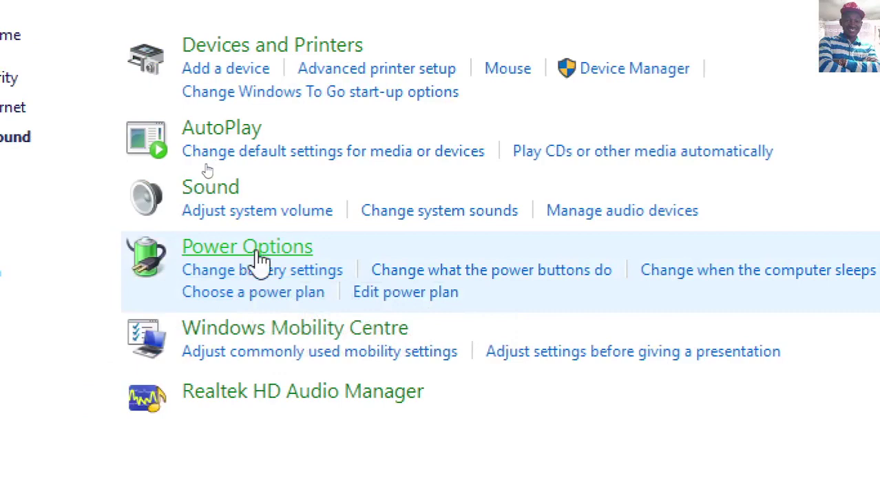
pyautogui.click(256, 256)
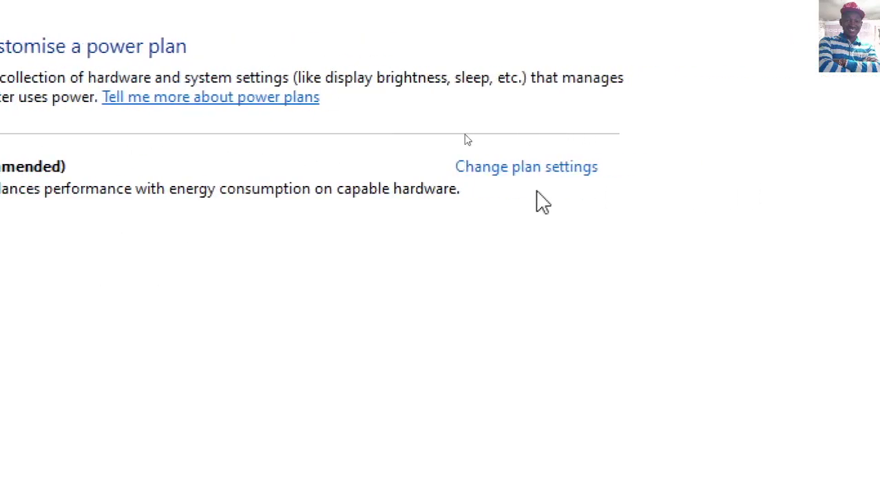
# Open the Balanced plan's settings and its Change advanced power settings dialog.
pyautogui.click(536, 178)
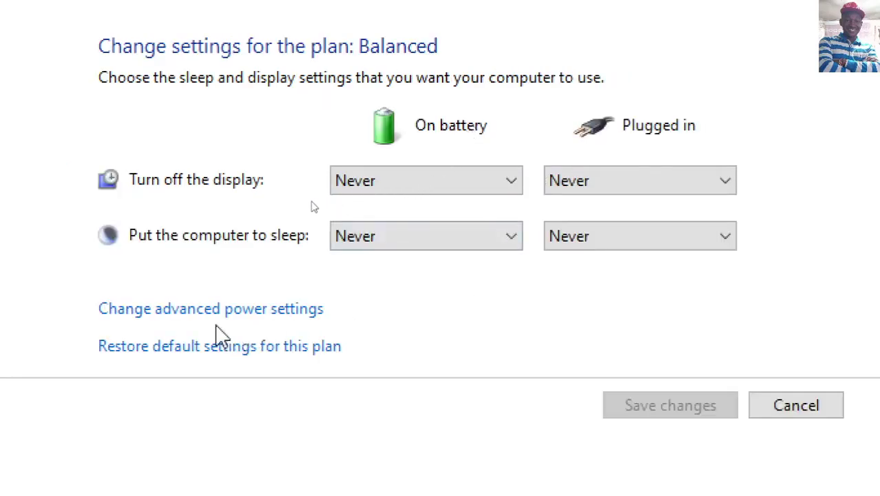
pyautogui.click(263, 319)
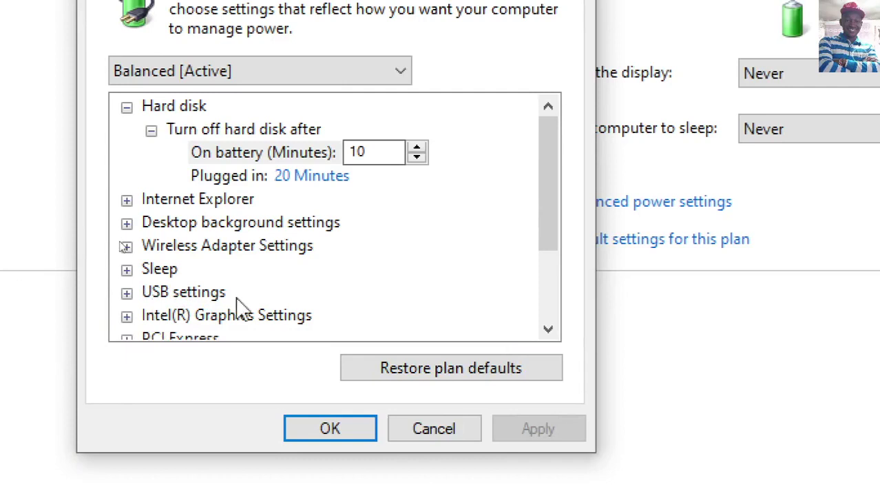
# Under USB settings, set USB selective suspend On battery to Disabled and apply.
pyautogui.click(126, 292)
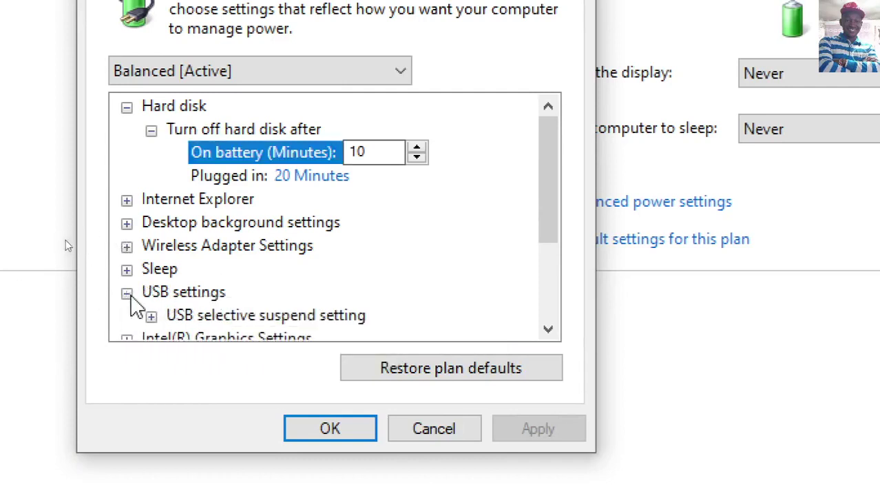
pyautogui.click(284, 321)
pyautogui.doubleClick(291, 322)
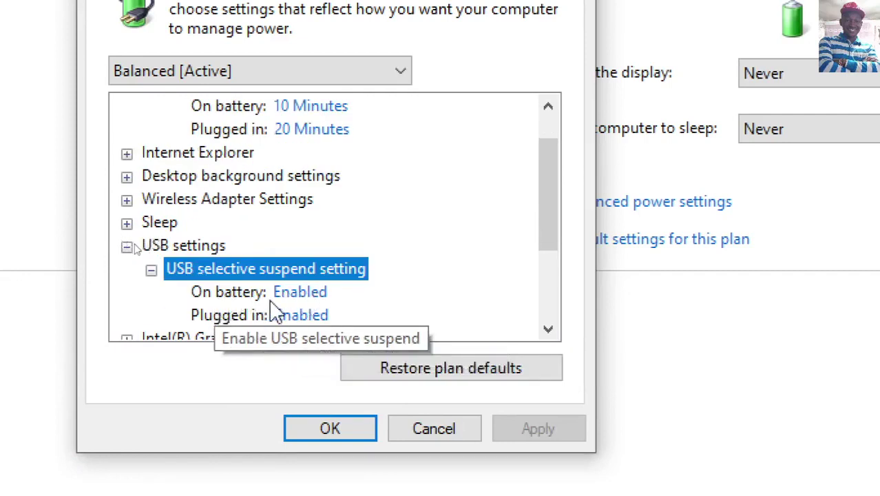
pyautogui.click(315, 301)
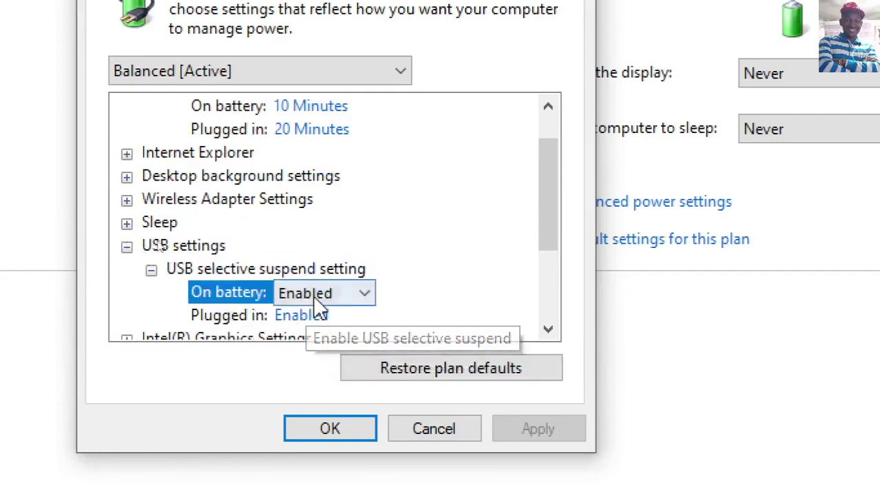
pyautogui.click(364, 297)
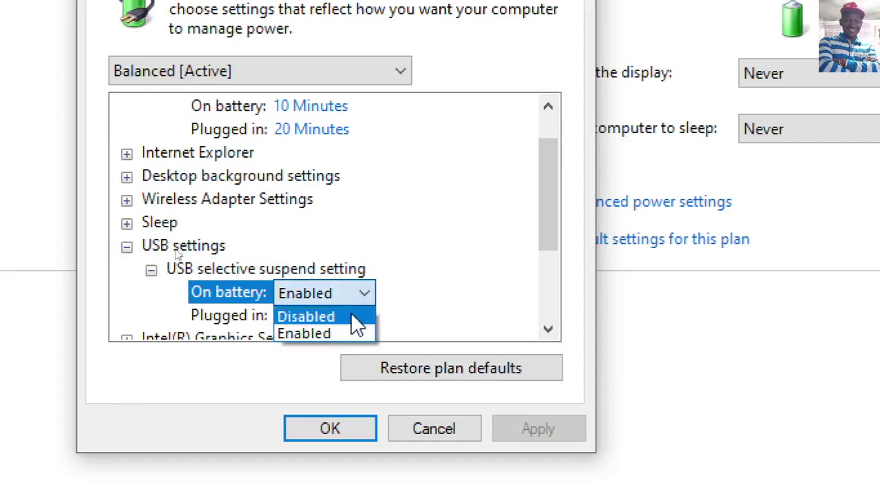
pyautogui.click(357, 324)
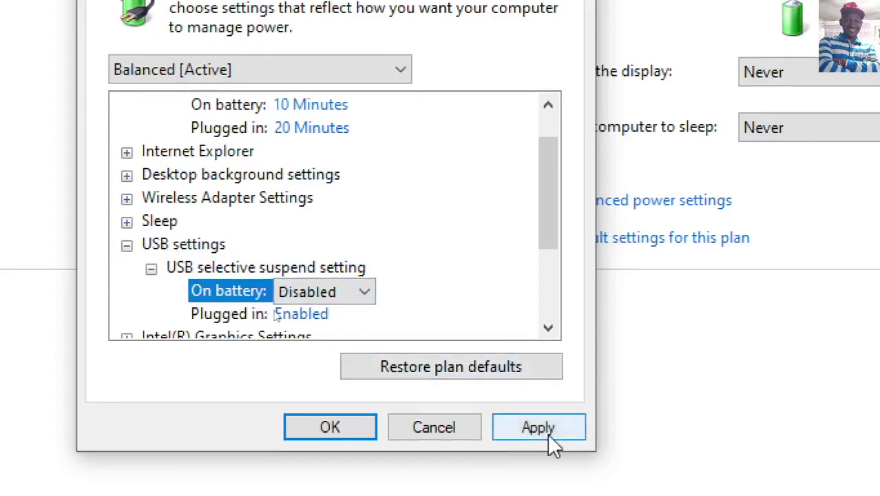
pyautogui.click(549, 430)
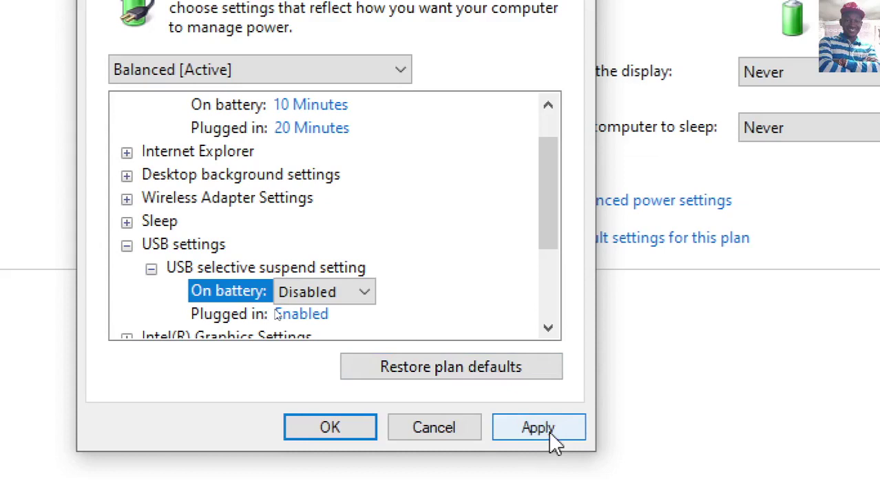